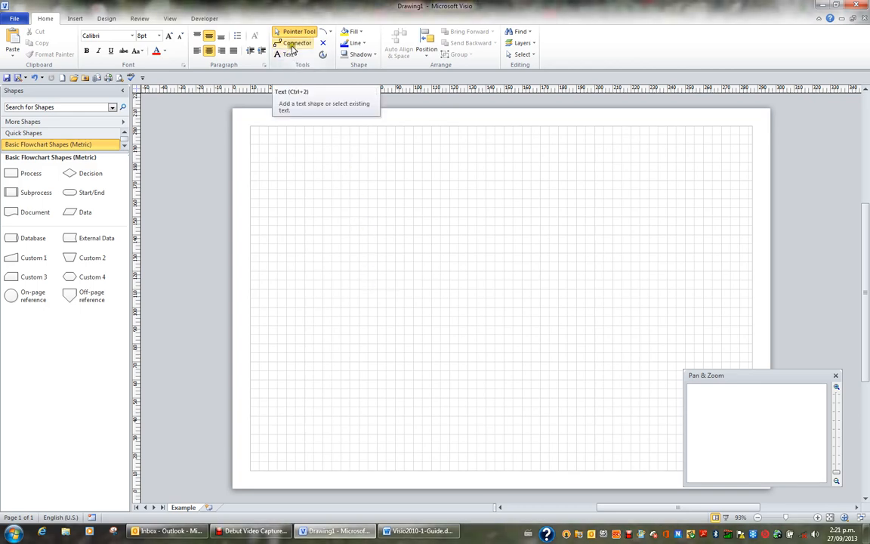
- Draw a rectangle about 46 mm wide and 30 mm high near the page's upper-left corner
left_click(330, 34)
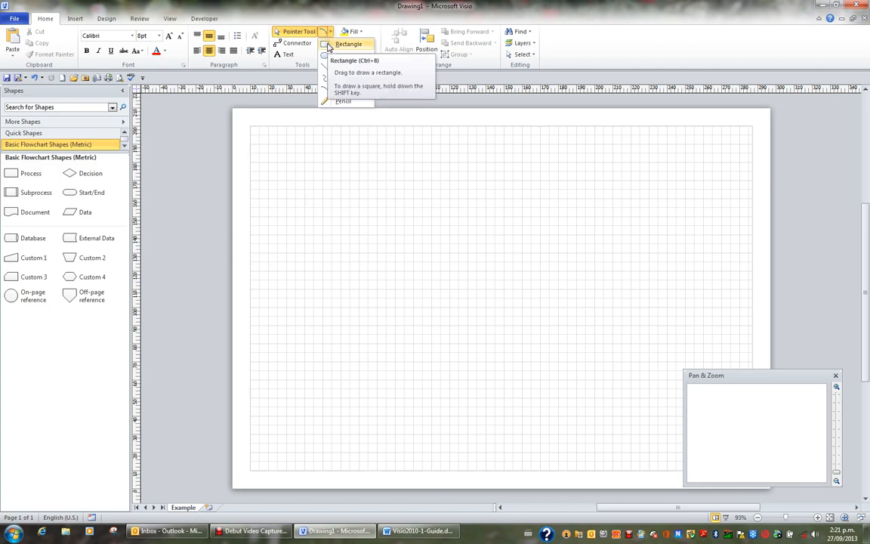
left_click(328, 45)
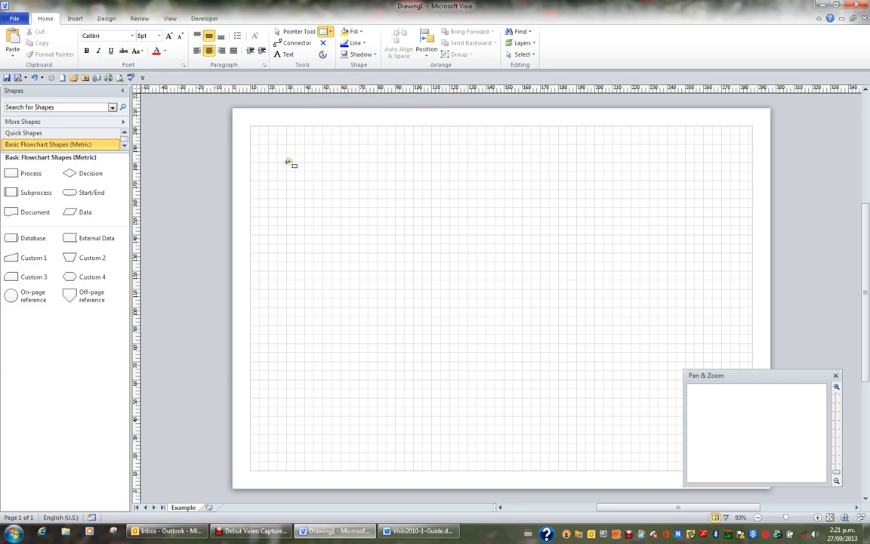
left_click_drag(288, 162, 370, 216)
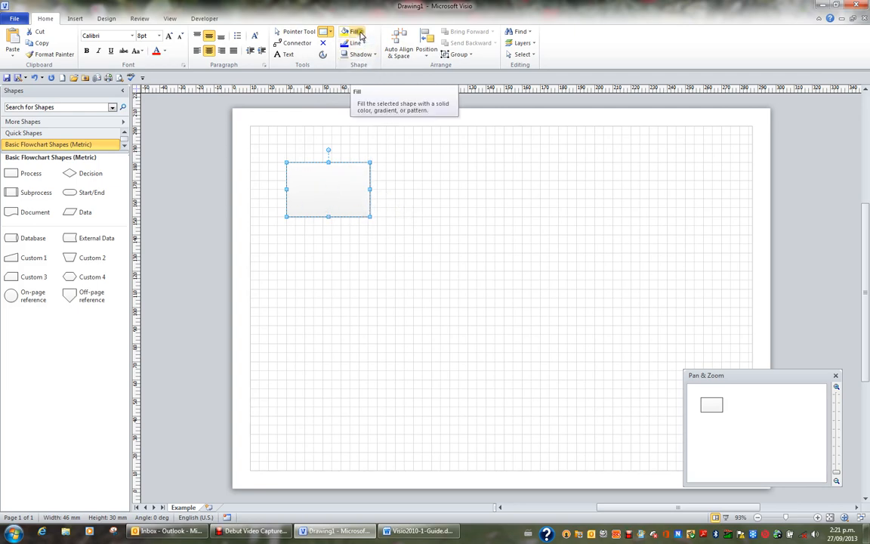
- Fill the rectangle with the orange theme colour and enlarge it to about 50 by 33 mm
left_click(360, 36)
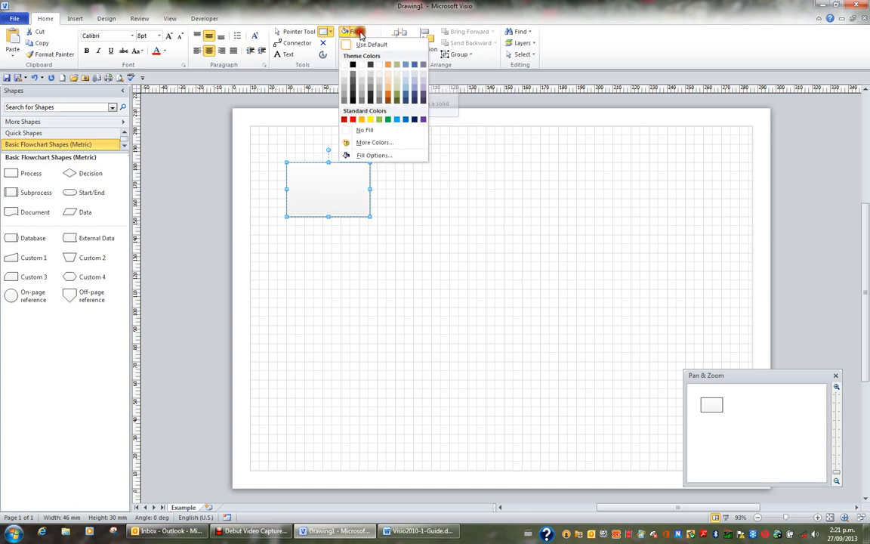
left_click(389, 65)
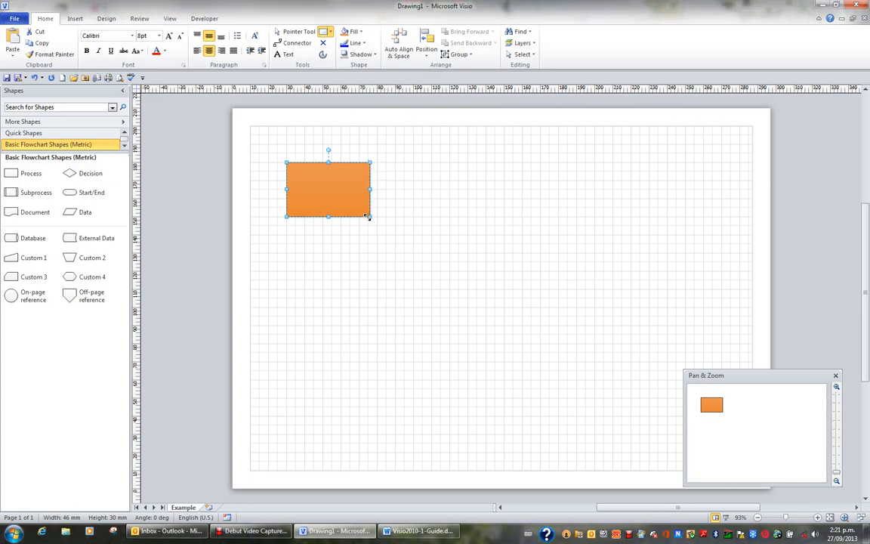
mouse_move(366, 217)
left_mouse_down()
mouse_move(342, 198)
mouse_move(383, 225)
mouse_move(360, 214)
mouse_move(373, 219)
left_mouse_up()
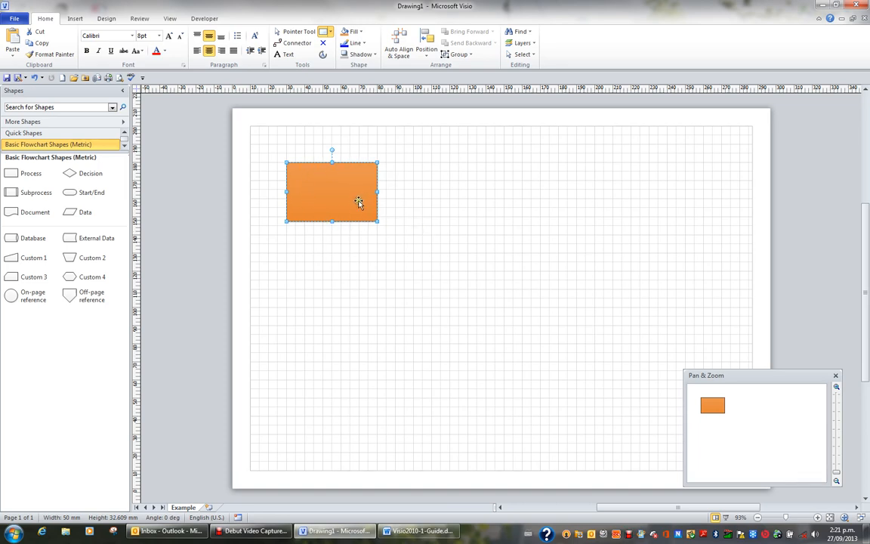
- Draw a horizontal line about 55 mm long to the right of the orange rectangle
left_click(332, 35)
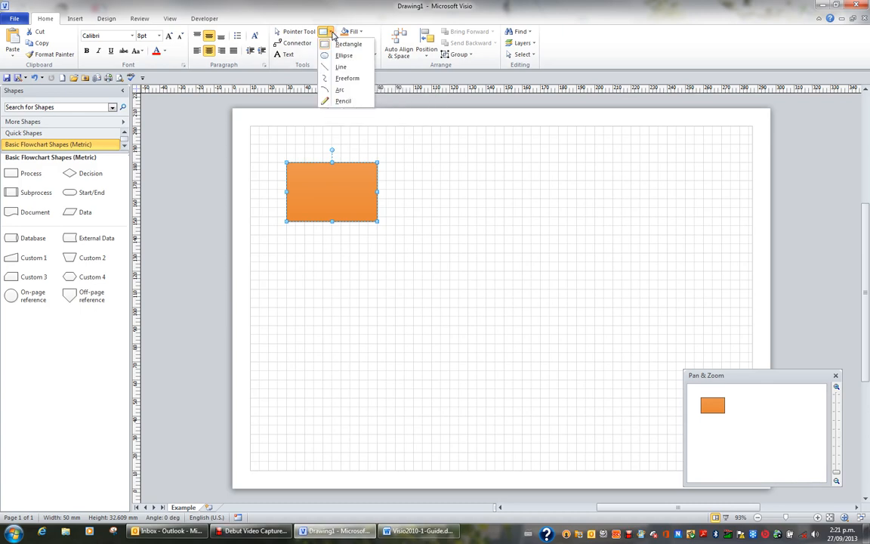
left_click(338, 68)
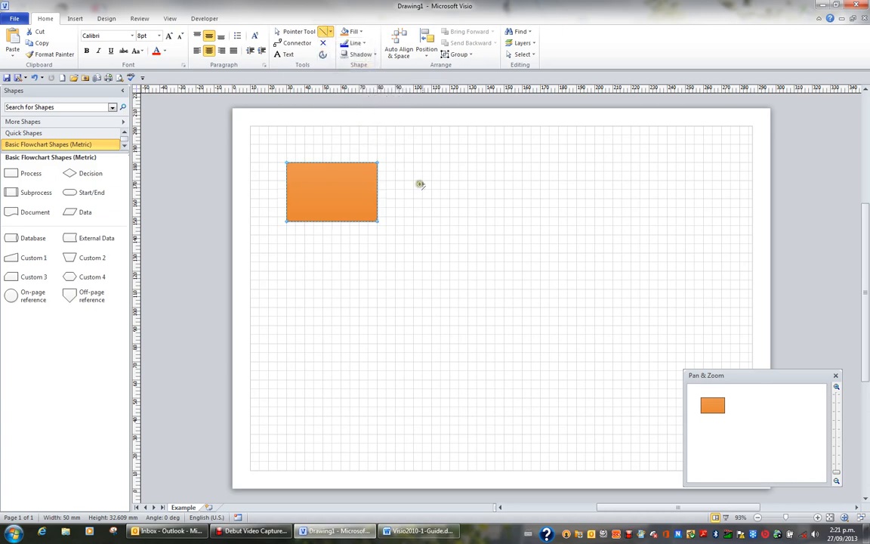
left_click_drag(413, 188, 513, 190)
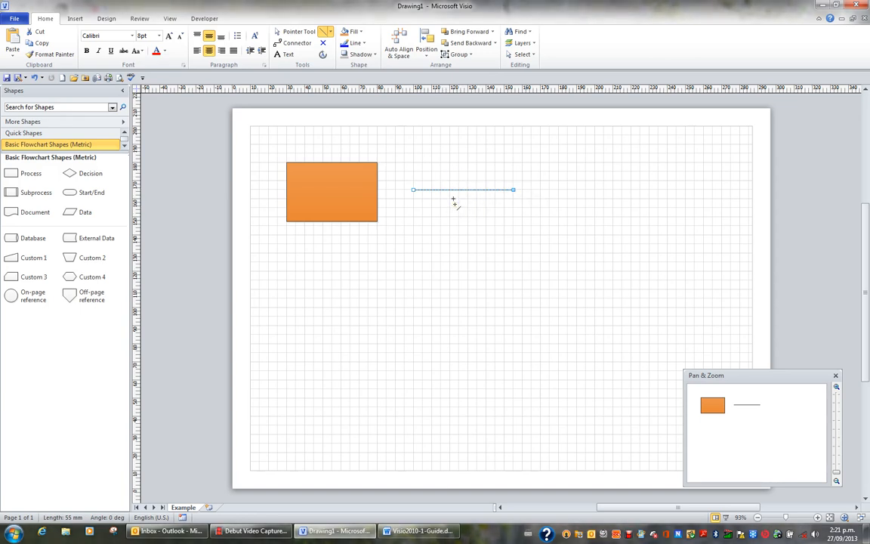
- Draw an arc about 76 mm long curving down to the right below the line
left_click(330, 33)
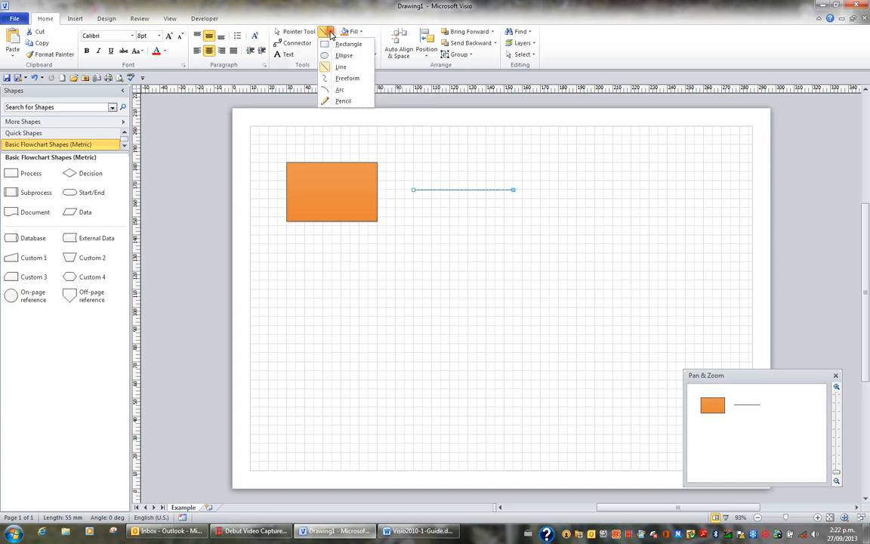
left_click(340, 89)
left_click_drag(435, 225, 521, 330)
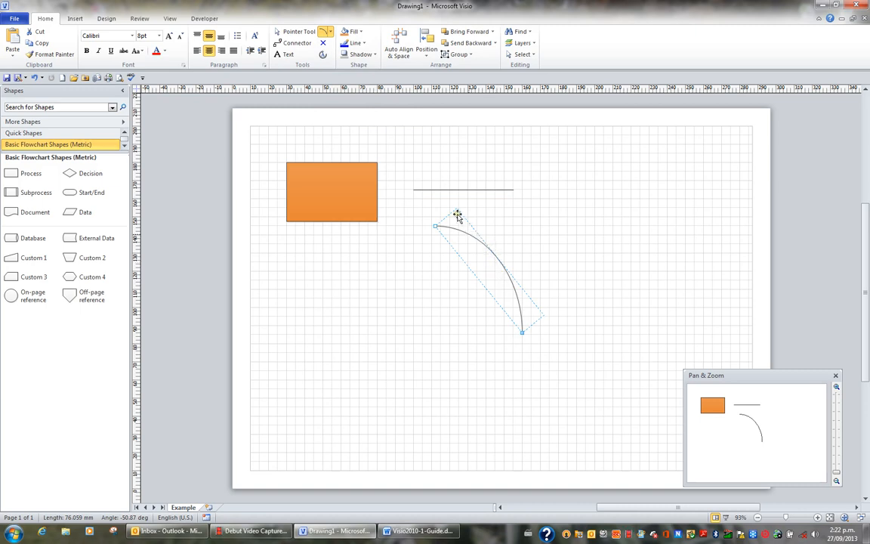
- Select the line, the rectangle and the arc in turn, and bulge the arc outward from its midpoint
left_click(300, 35)
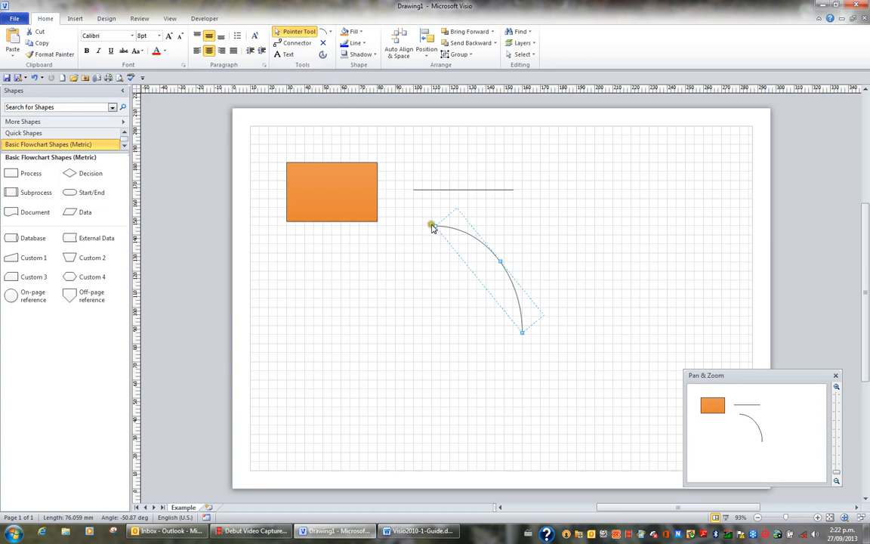
left_click(463, 189)
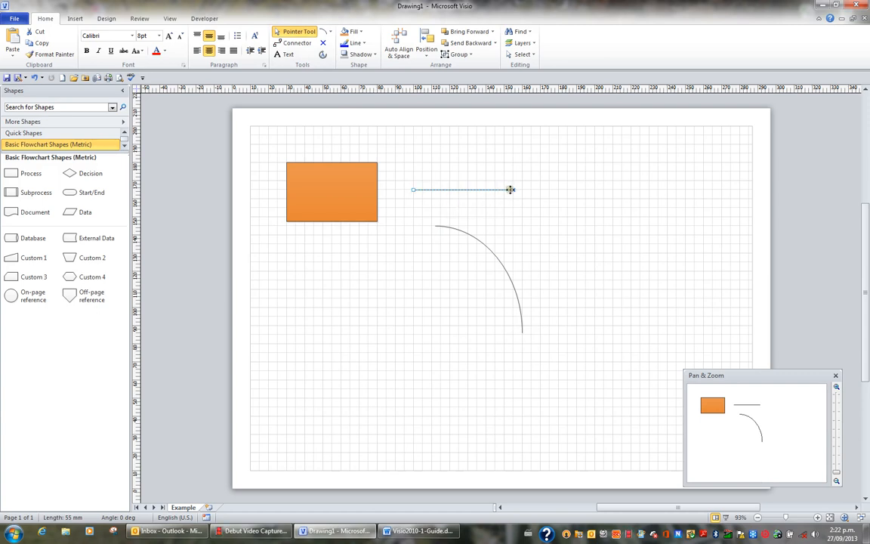
left_click(322, 194)
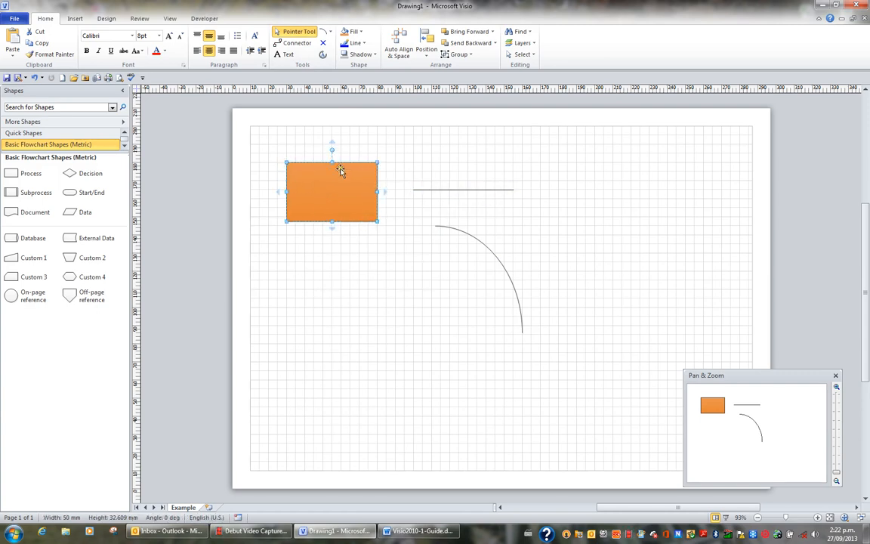
left_click(478, 240)
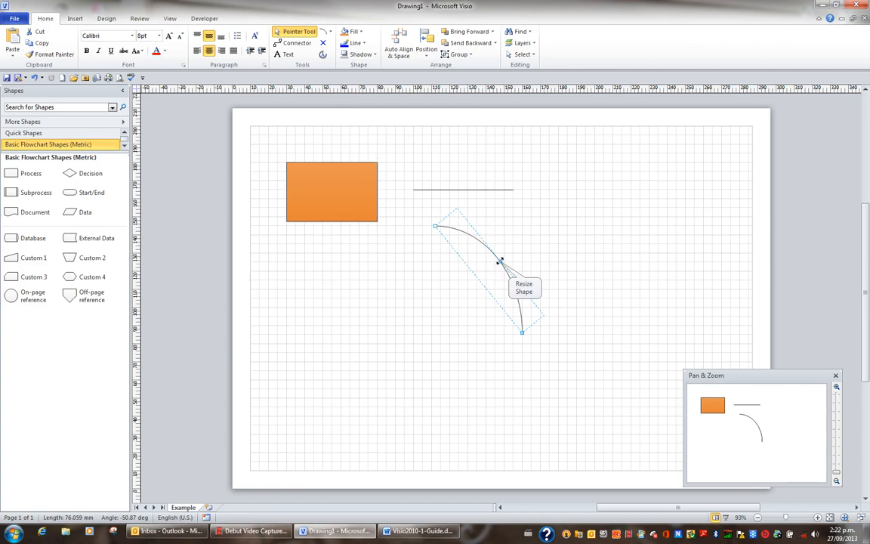
left_click_drag(499, 261, 540, 237)
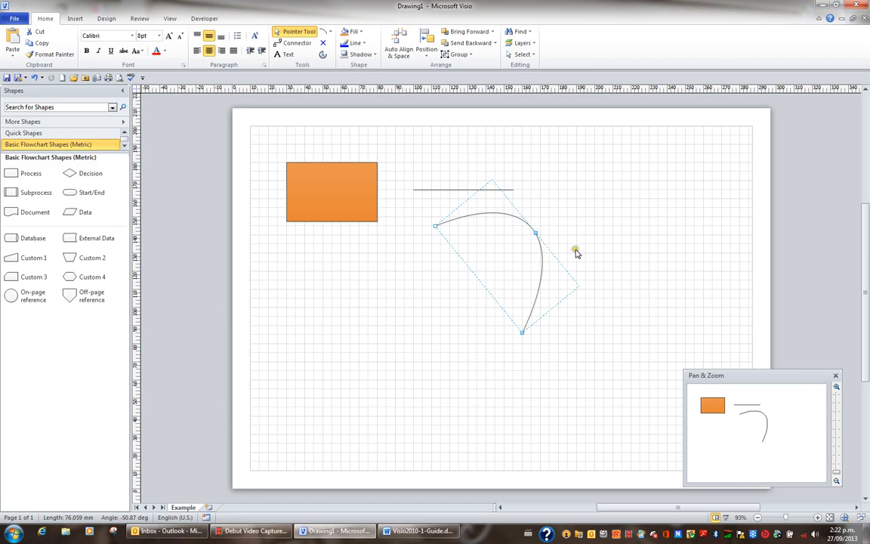
- Delete the arc, the line and the orange rectangle from the page
key("Delete")
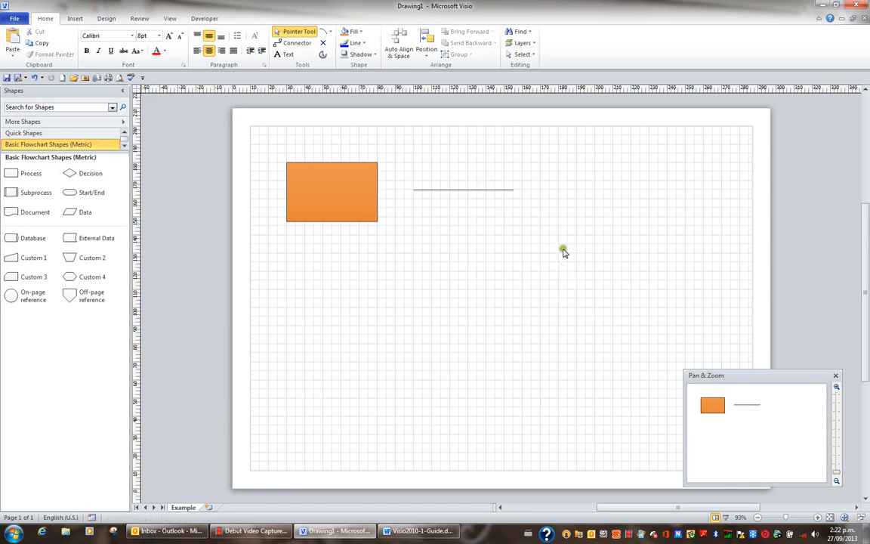
left_click(485, 189)
key("Delete")
left_click(361, 199)
key("Delete")
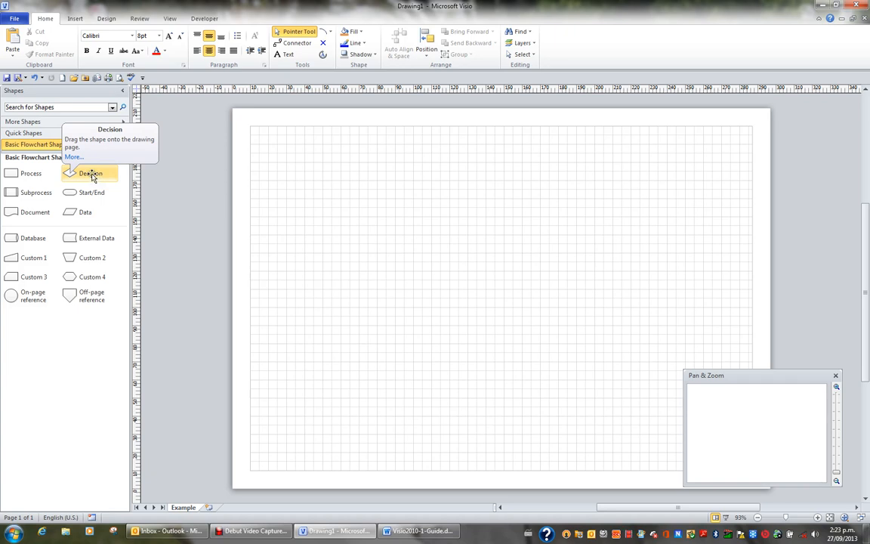
- Place a Decision shape at the top centre of the page, enlarged to 62.5 by 37.5 mm
mouse_move(95, 178)
left_mouse_down()
mouse_move(110, 170)
mouse_move(309, 202)
mouse_move(496, 169)
mouse_move(491, 156)
left_mouse_up()
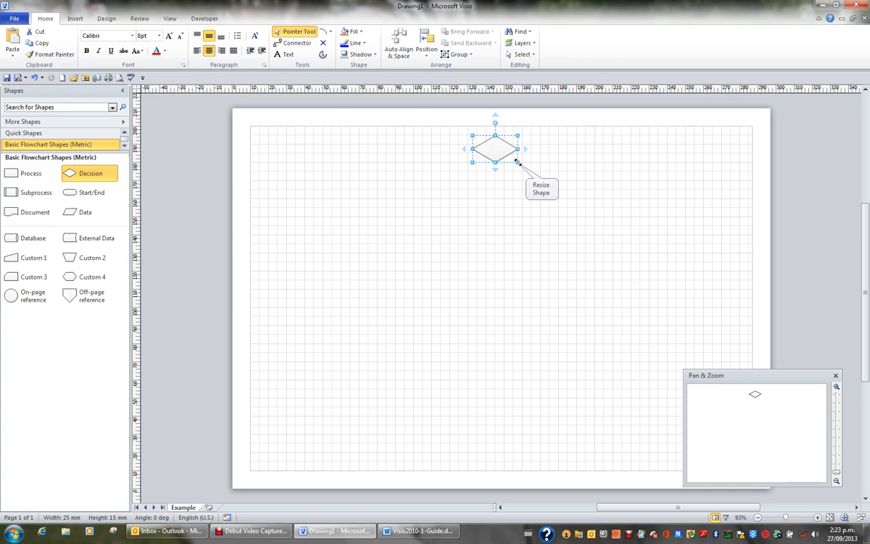
left_click_drag(518, 161, 585, 202)
left_click_drag(539, 175, 494, 184)
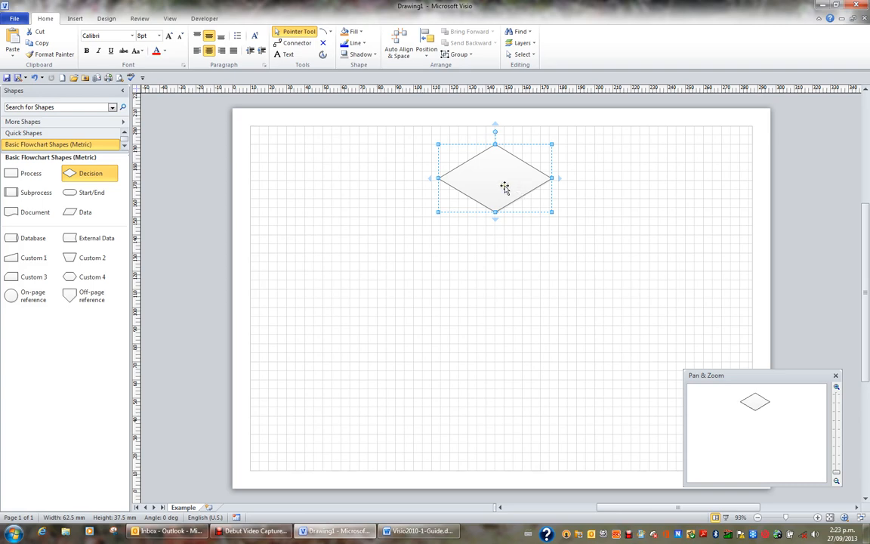
- Label the decision shape "Discharge Date in July 2009?"
type("Di")
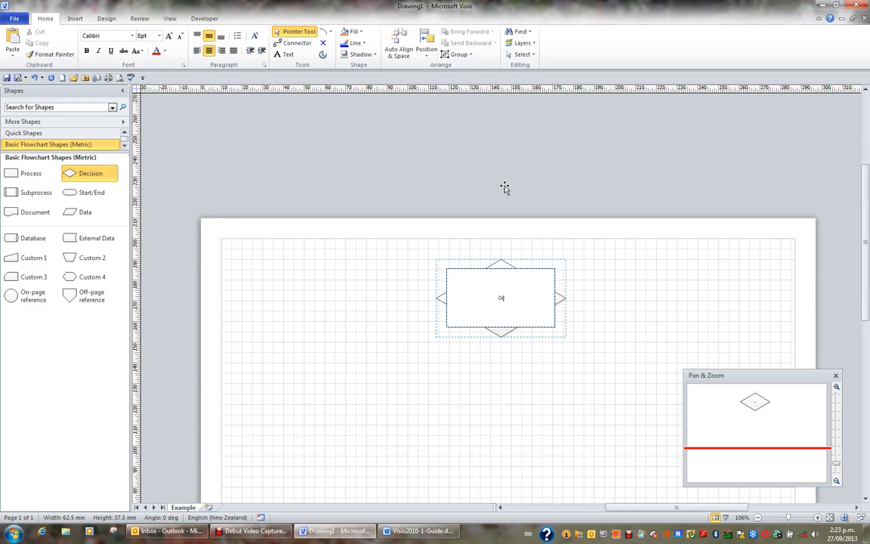
type("scharge Date in July 2009?")
left_click(615, 323)
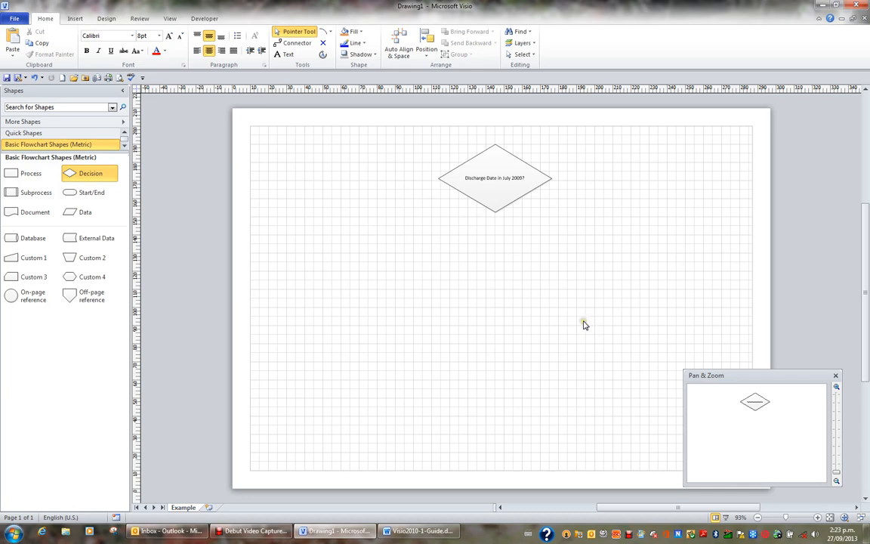
- Open the decision shape's text for editing, place the cursor at its end, and leave text editing
left_click(511, 191)
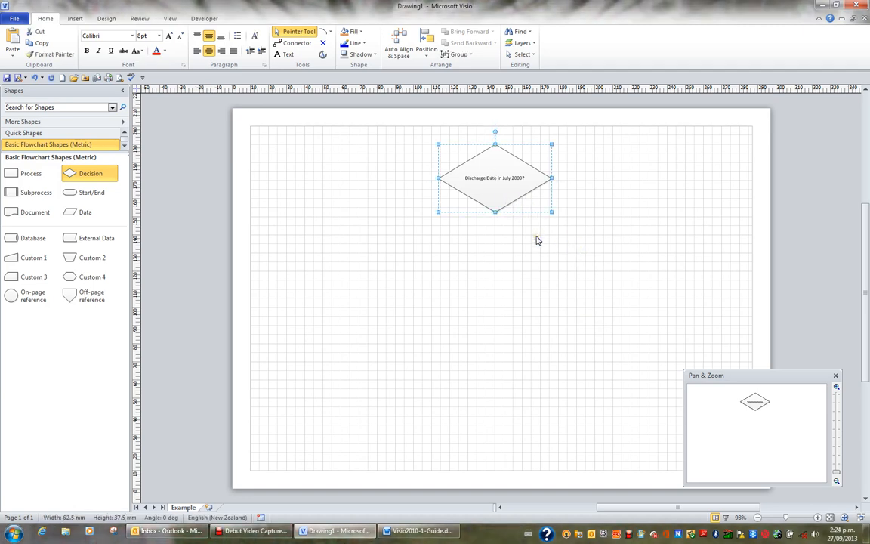
key("F2")
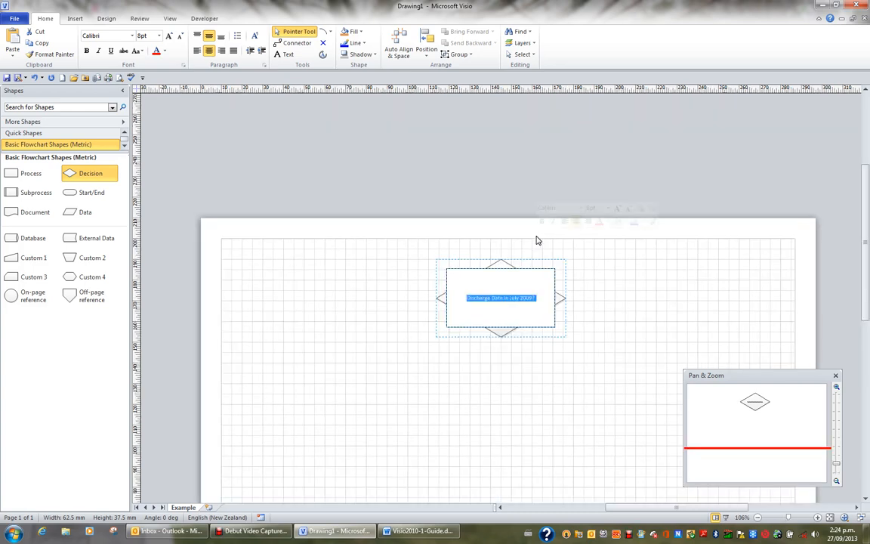
key("End")
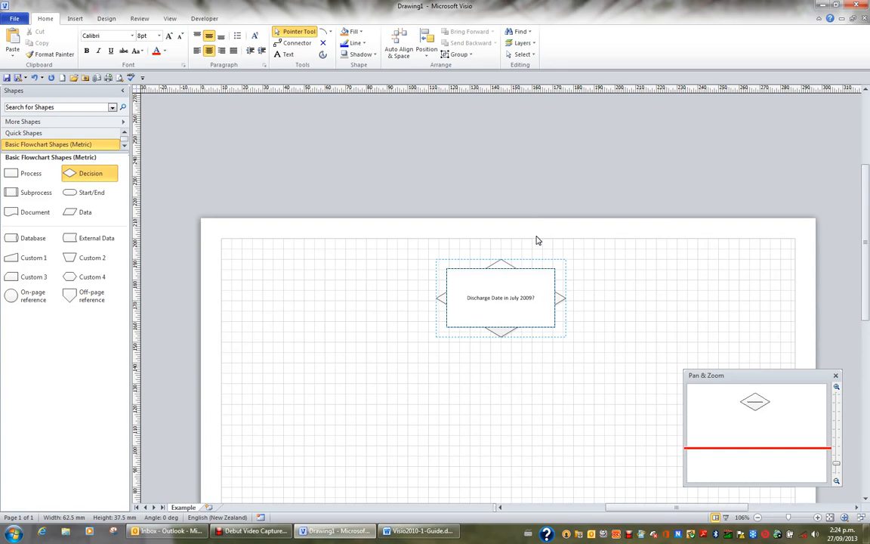
left_click(634, 294)
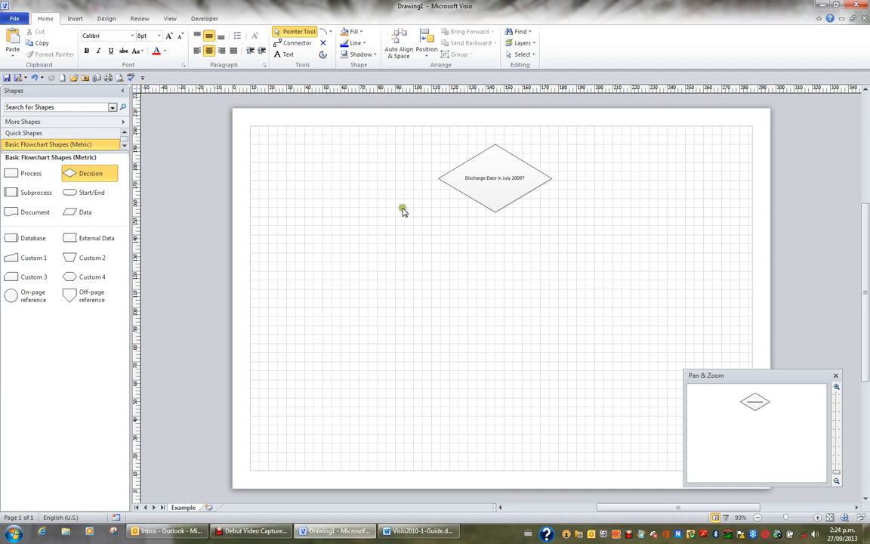
- Review the advanced editing options, including the automatic text zoom setting, and close the options without applying changes
left_click(18, 21)
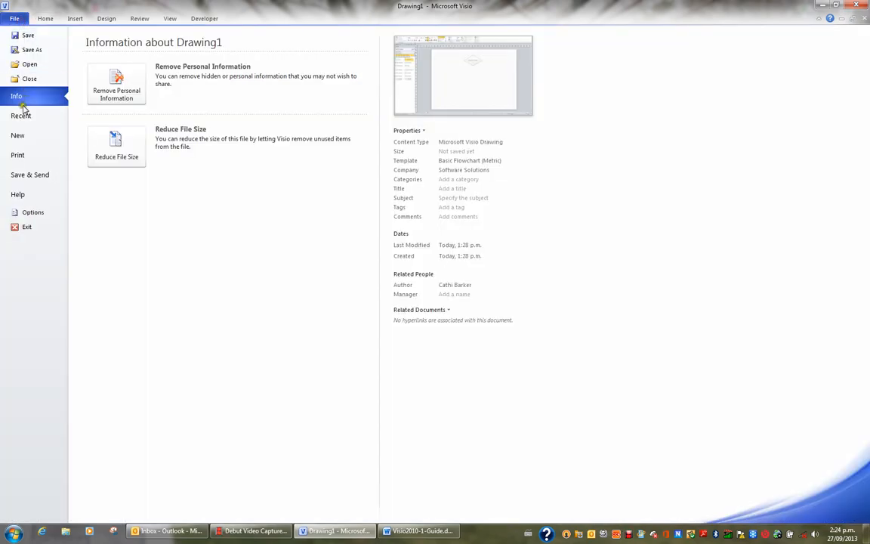
left_click(24, 214)
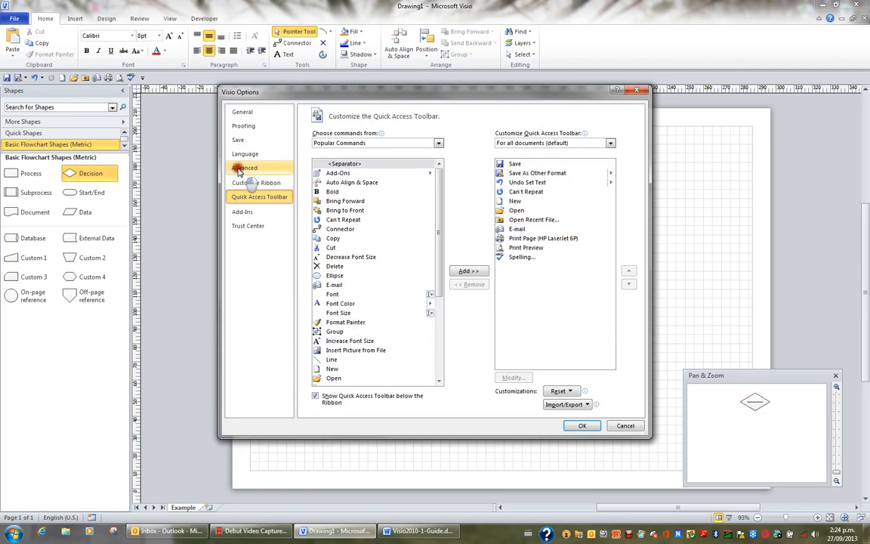
left_click(234, 168)
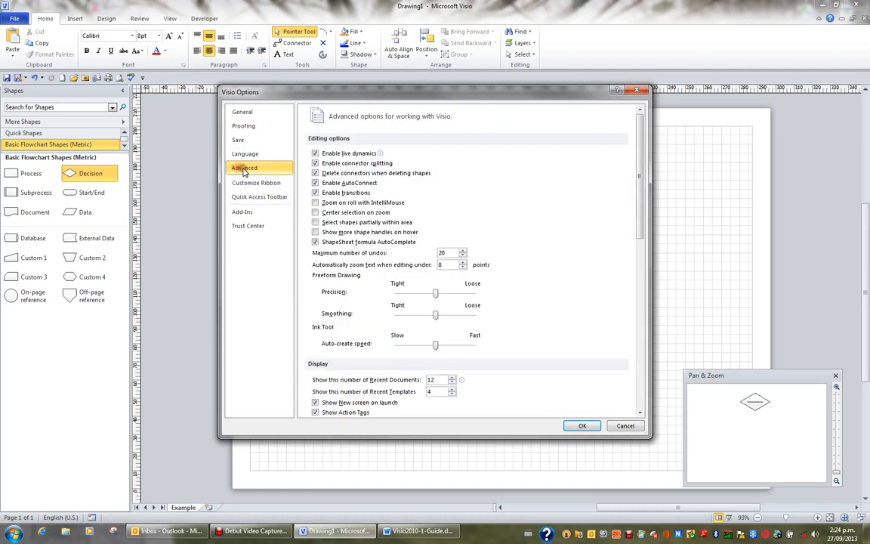
left_click(499, 238)
left_click(349, 267)
left_click(625, 426)
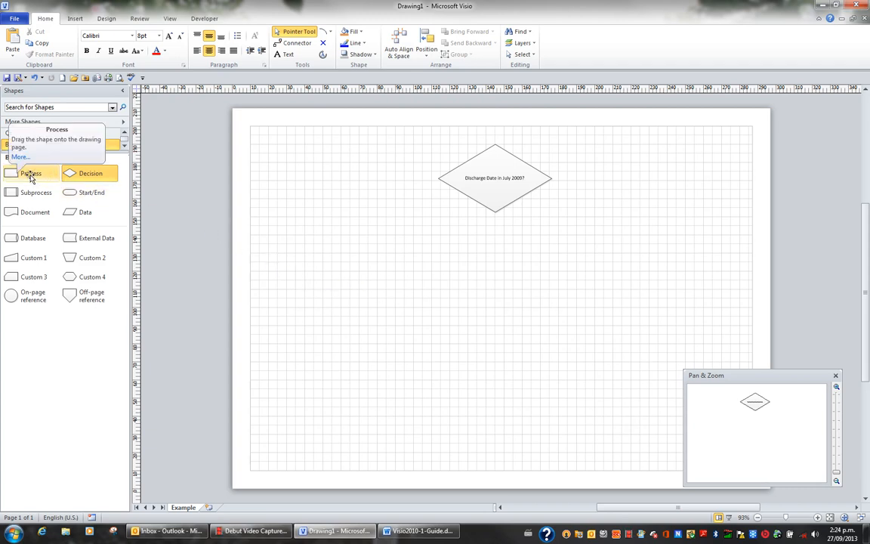
- Add a 50 by 30 mm Process shape below and left of the decision shape, labelled "Charge Code 13"
mouse_move(31, 176)
left_mouse_down()
mouse_move(121, 213)
mouse_move(276, 256)
mouse_move(337, 249)
mouse_move(326, 249)
left_mouse_up()
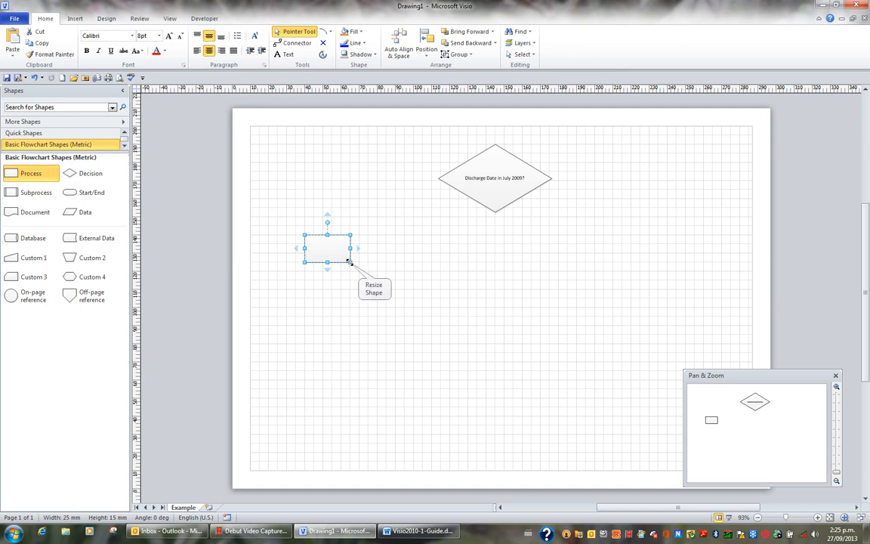
mouse_move(350, 262)
left_mouse_down()
mouse_move(387, 277)
mouse_move(391, 290)
left_mouse_up()
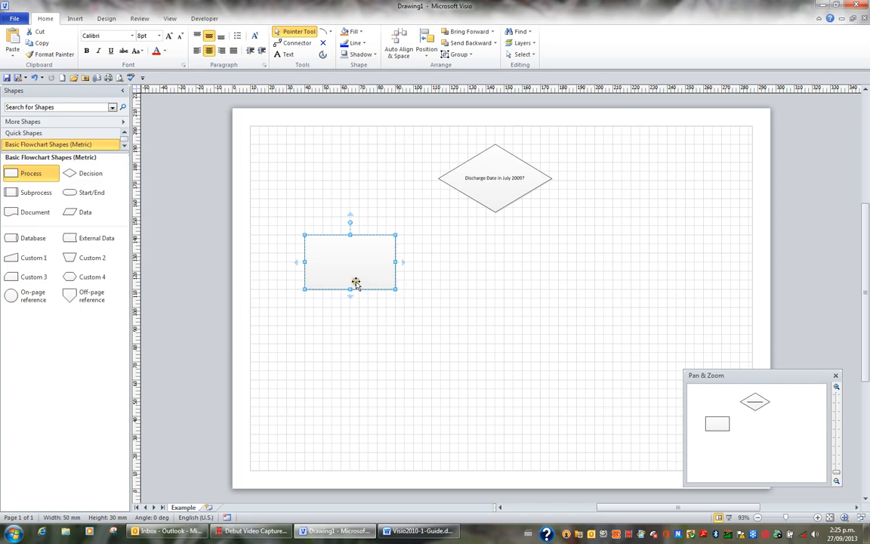
double_click(355, 284)
type("cn")
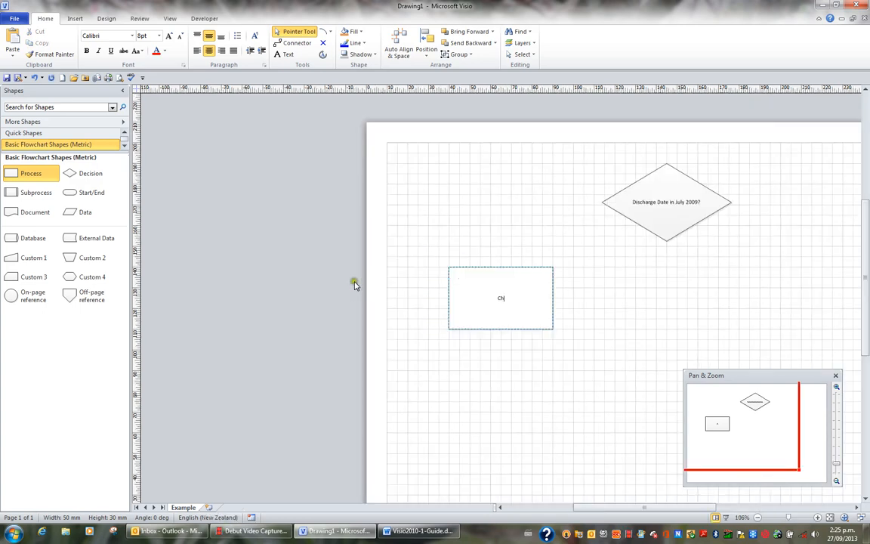
type("arge Code 13")
left_click(592, 314)
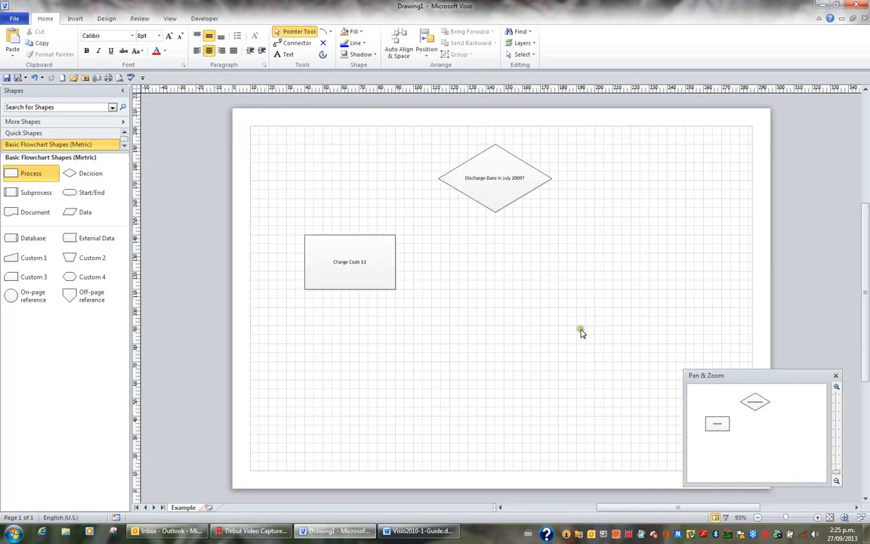